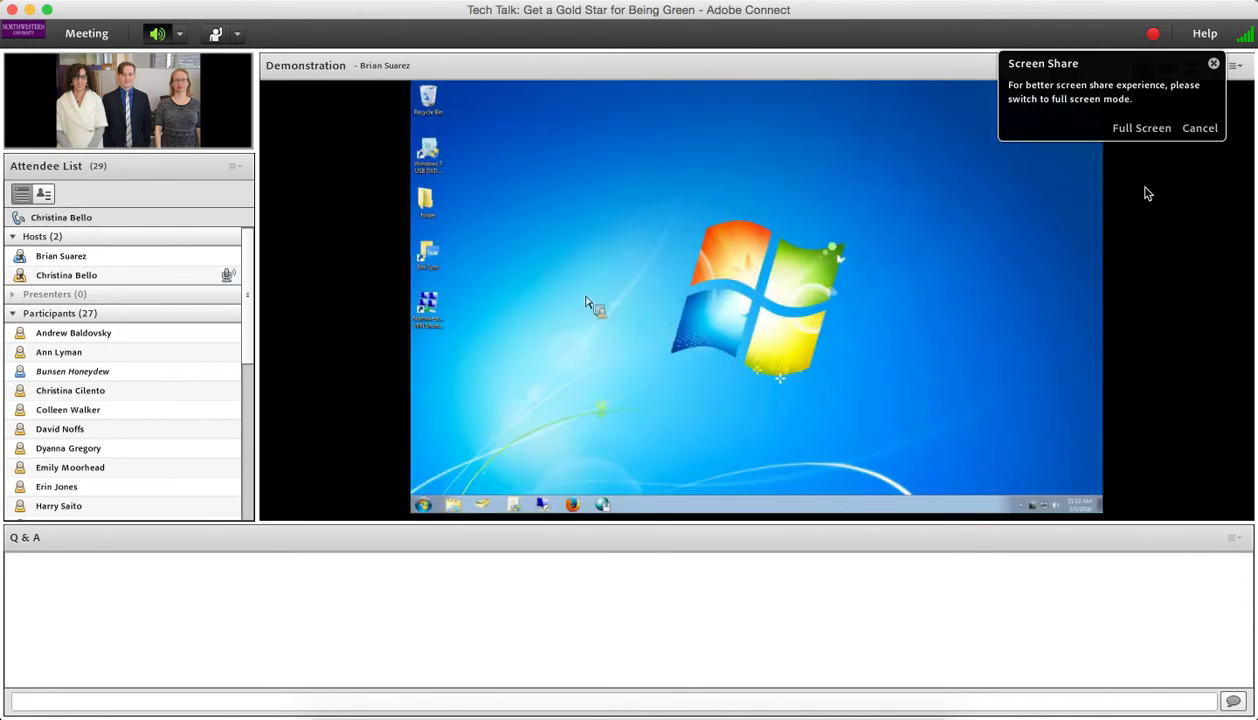
View the shared demonstration in full screen and open Power Options by searching the Windows Control Panel for "power"
click(1139, 128)
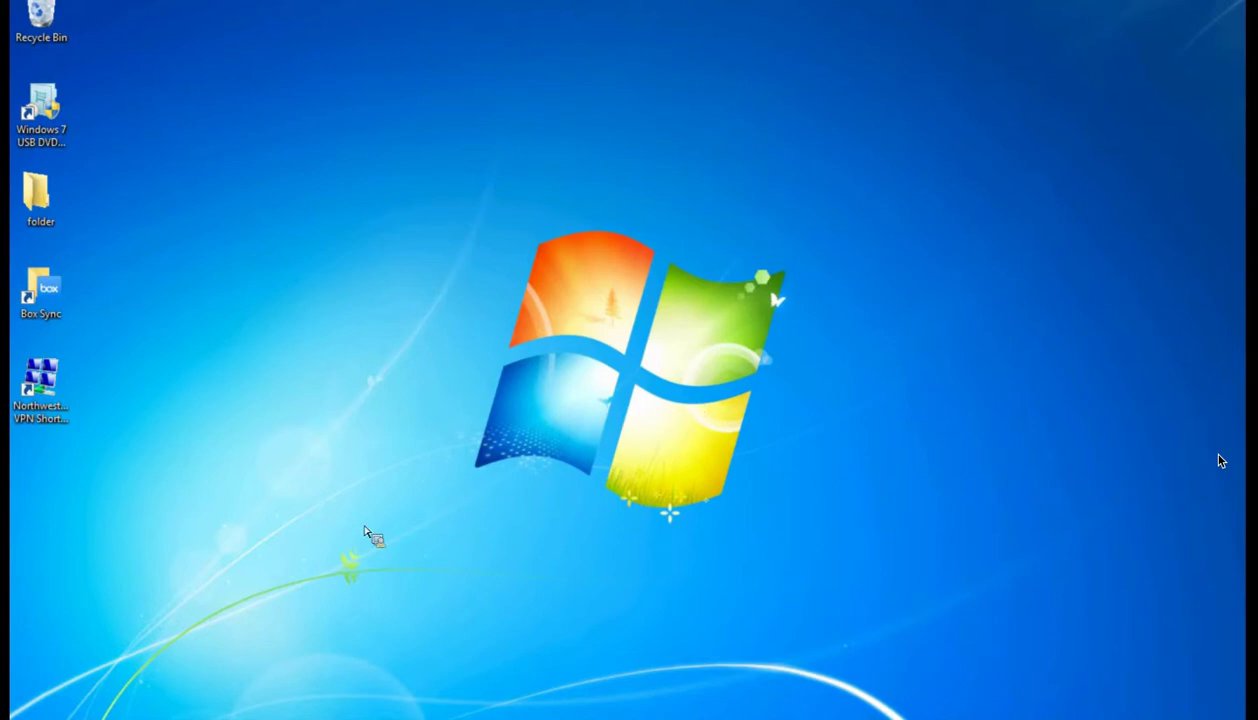
key(super)
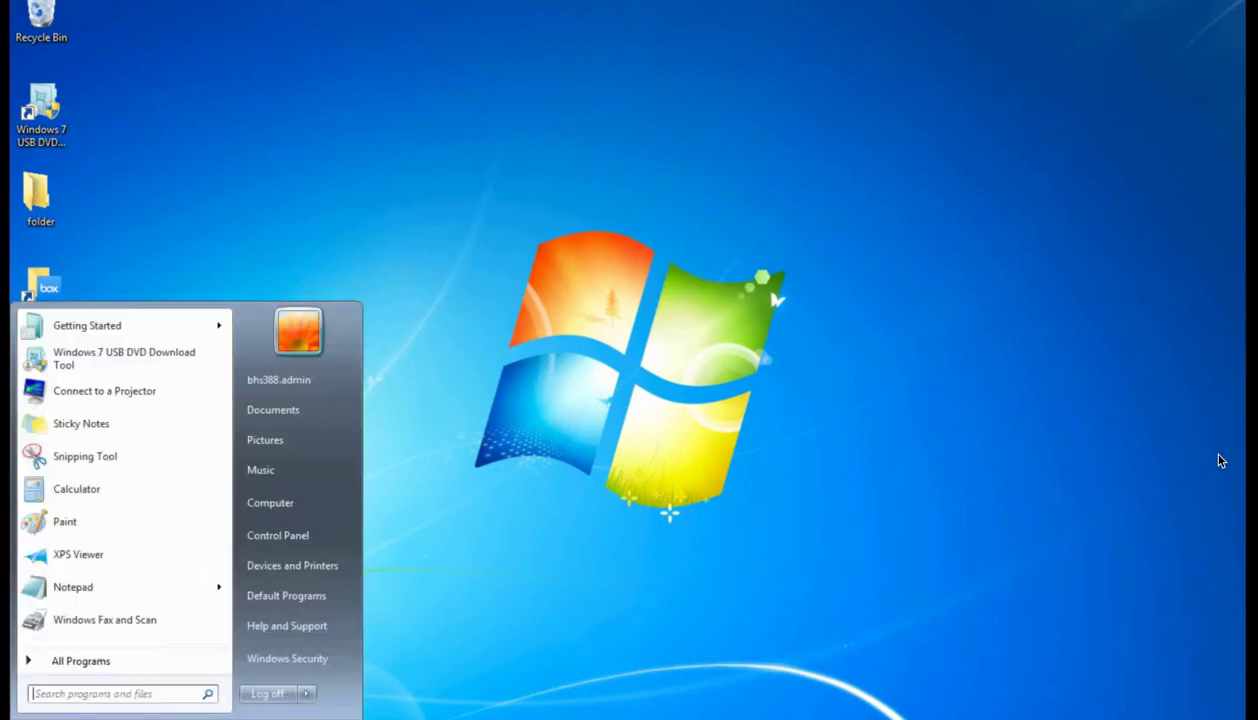
click(293, 538)
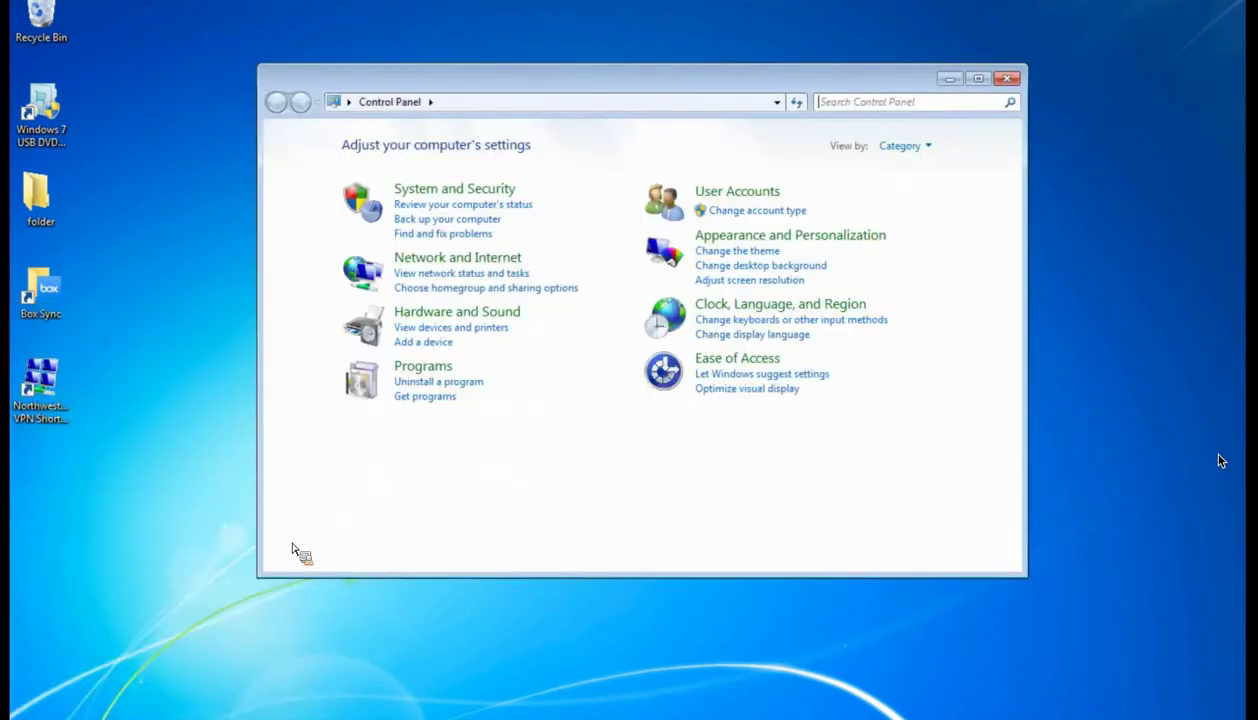
click(904, 104)
text(power)
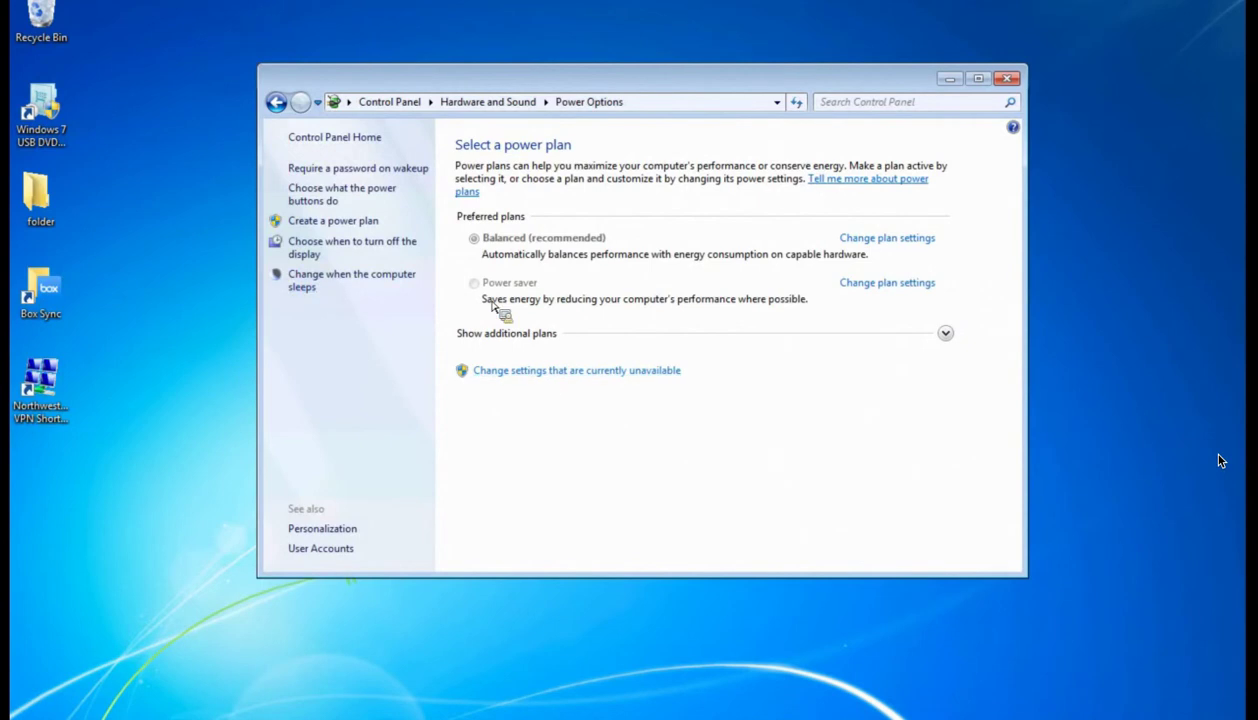
Unlock the unavailable power plan settings and activate the Power saver plan
click(511, 371)
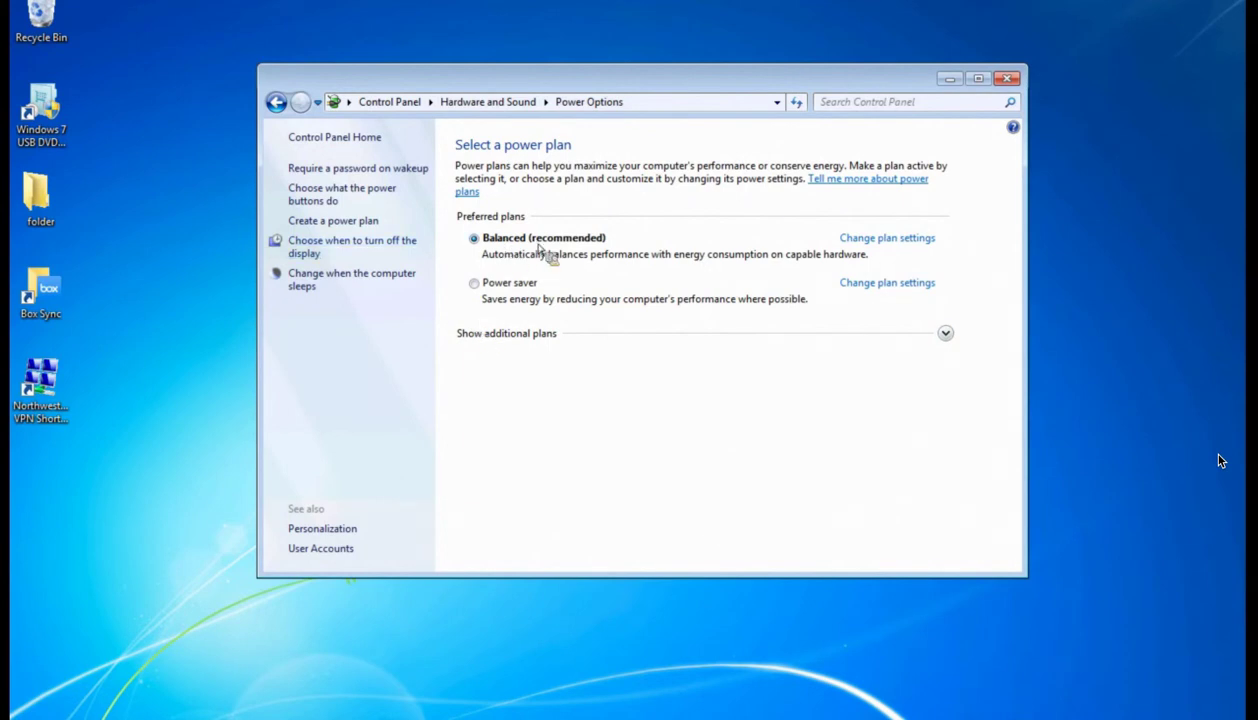
click(514, 289)
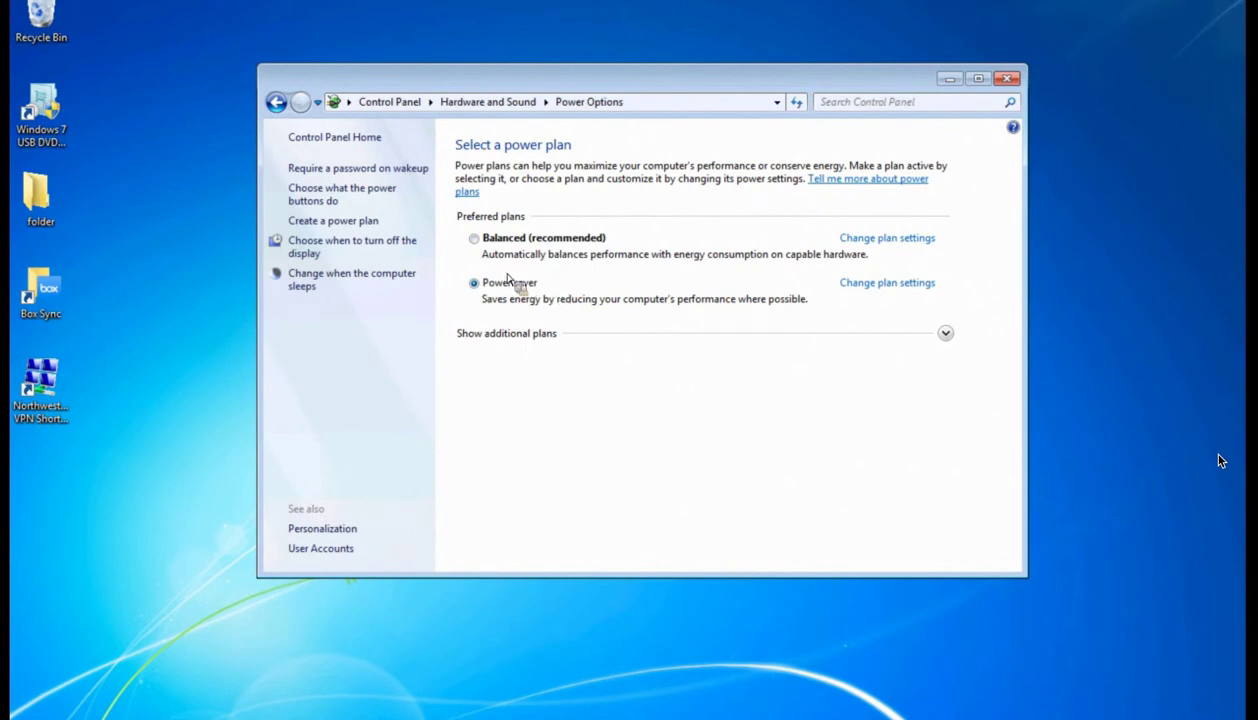
Open the Power saver plan's basic and advanced settings, and unlock its unavailable display and sleep options
click(870, 288)
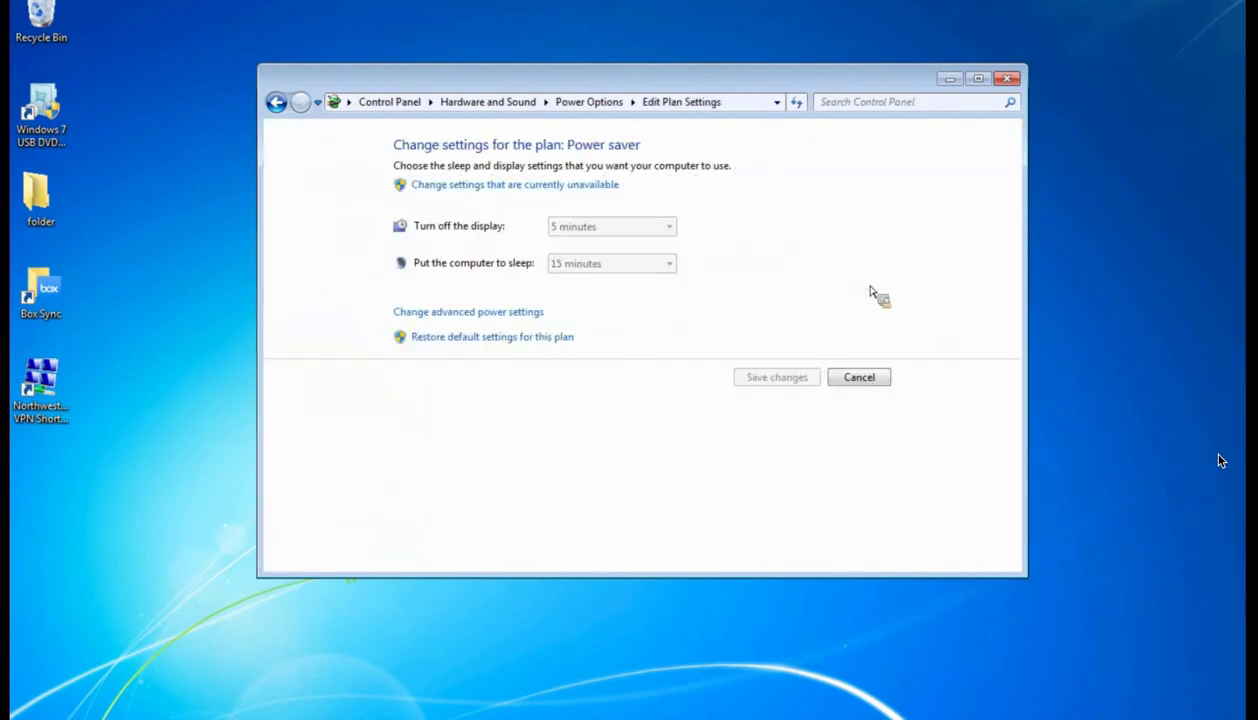
click(470, 313)
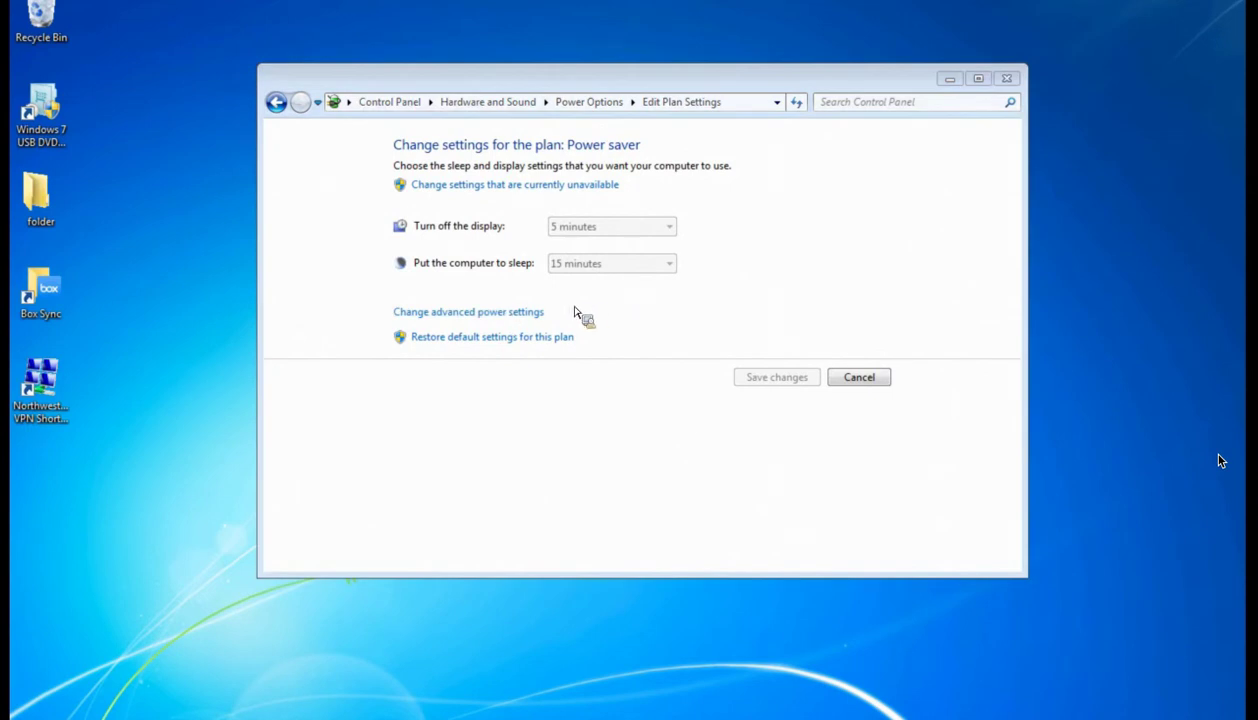
click(750, 295)
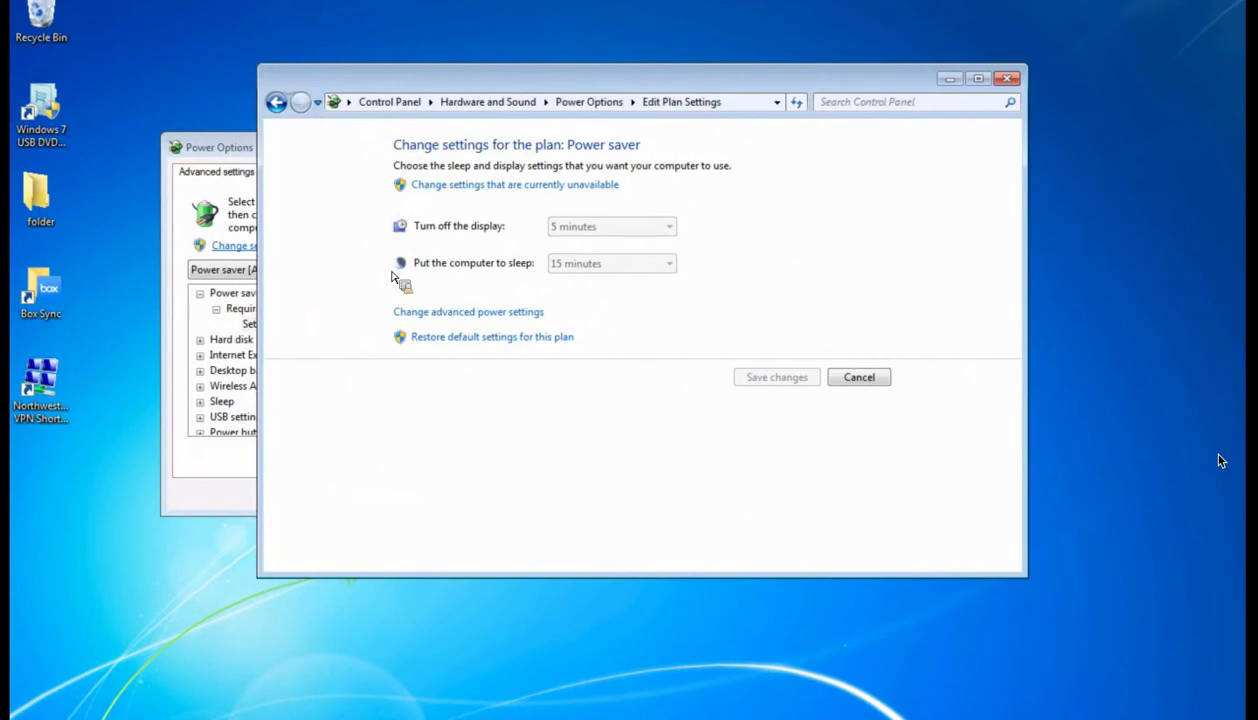
click(521, 196)
Examine the delays offered for putting the computer to sleep, and dismiss the choices without changing the setting
click(614, 243)
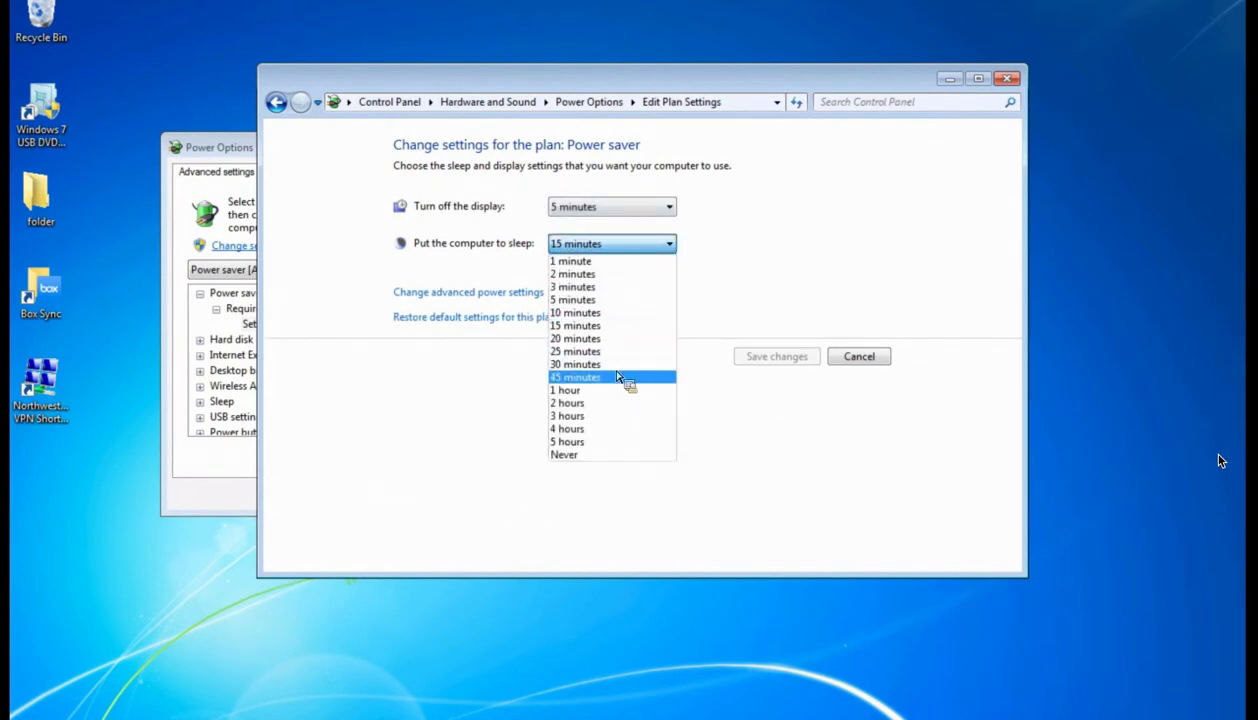
key(3)
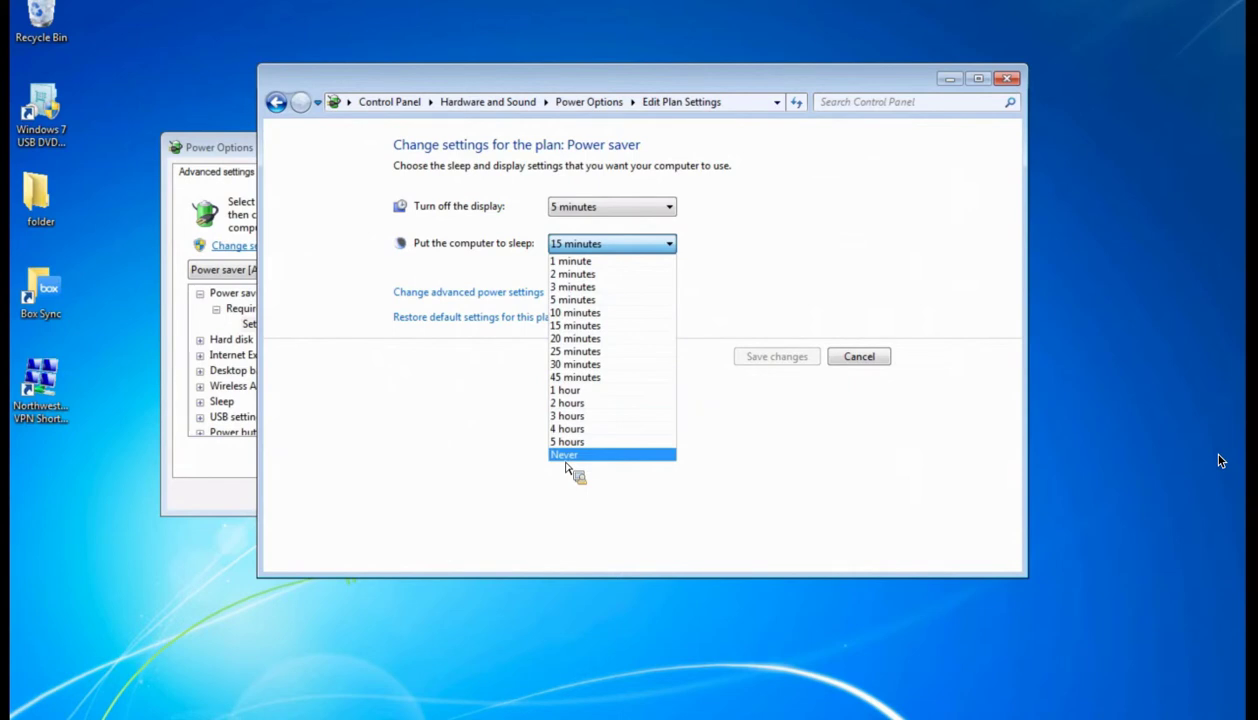
click(790, 490)
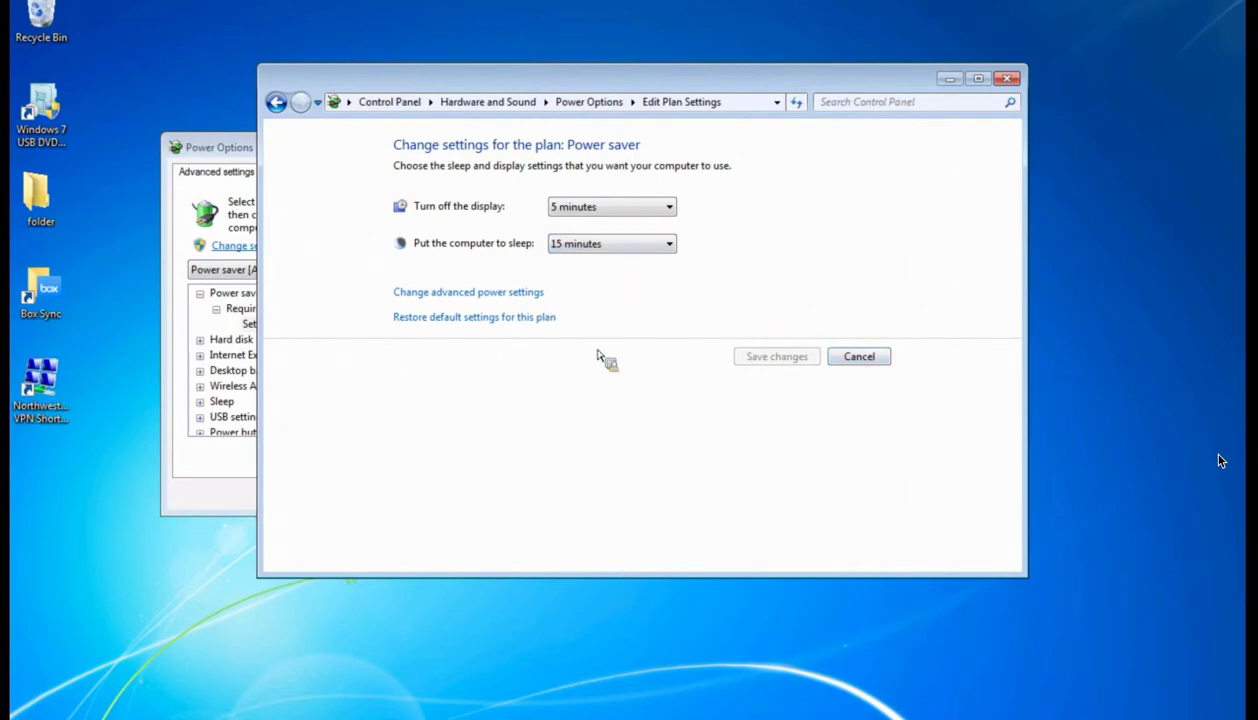
Examine the Power saver plan's advanced power settings, cancel them and close the Control Panel
click(180, 195)
mouse_move(481, 337)
mouse_down()
mouse_move(481, 399)
mouse_move(481, 337)
mouse_up()
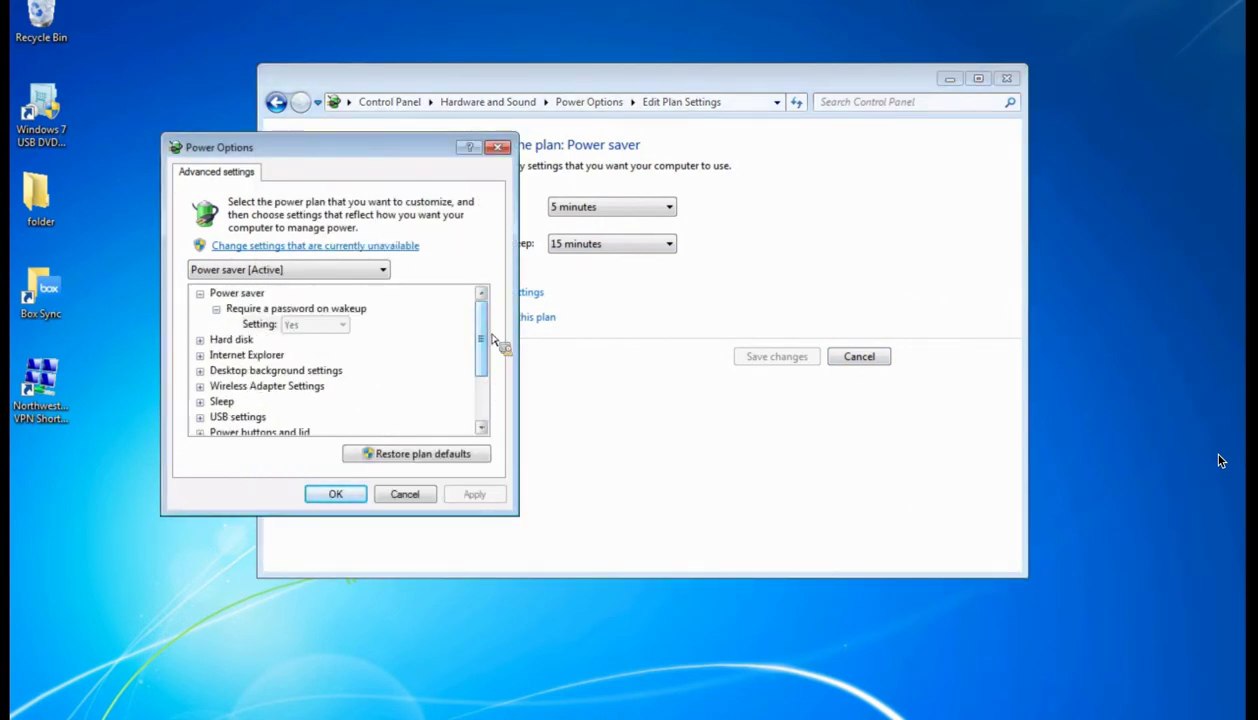
click(417, 495)
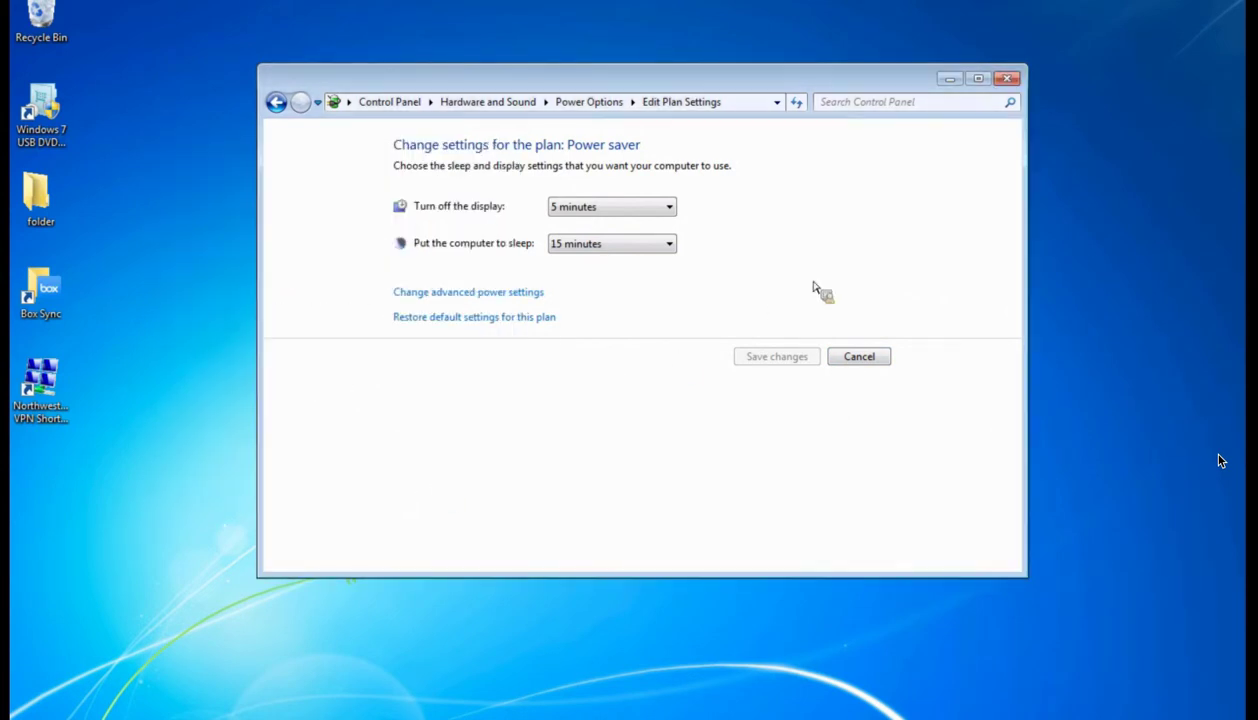
click(1008, 80)
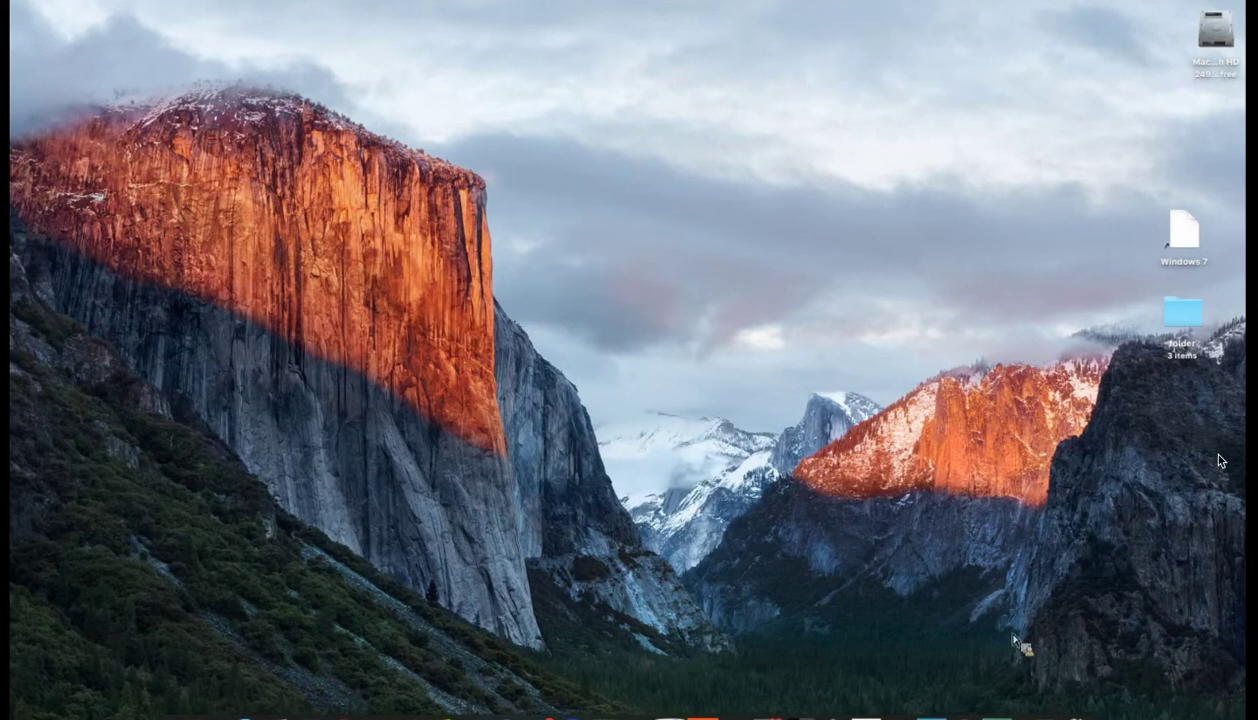
On the Mac desktop, open the Energy Saver settings in System Preferences
click(30, 1)
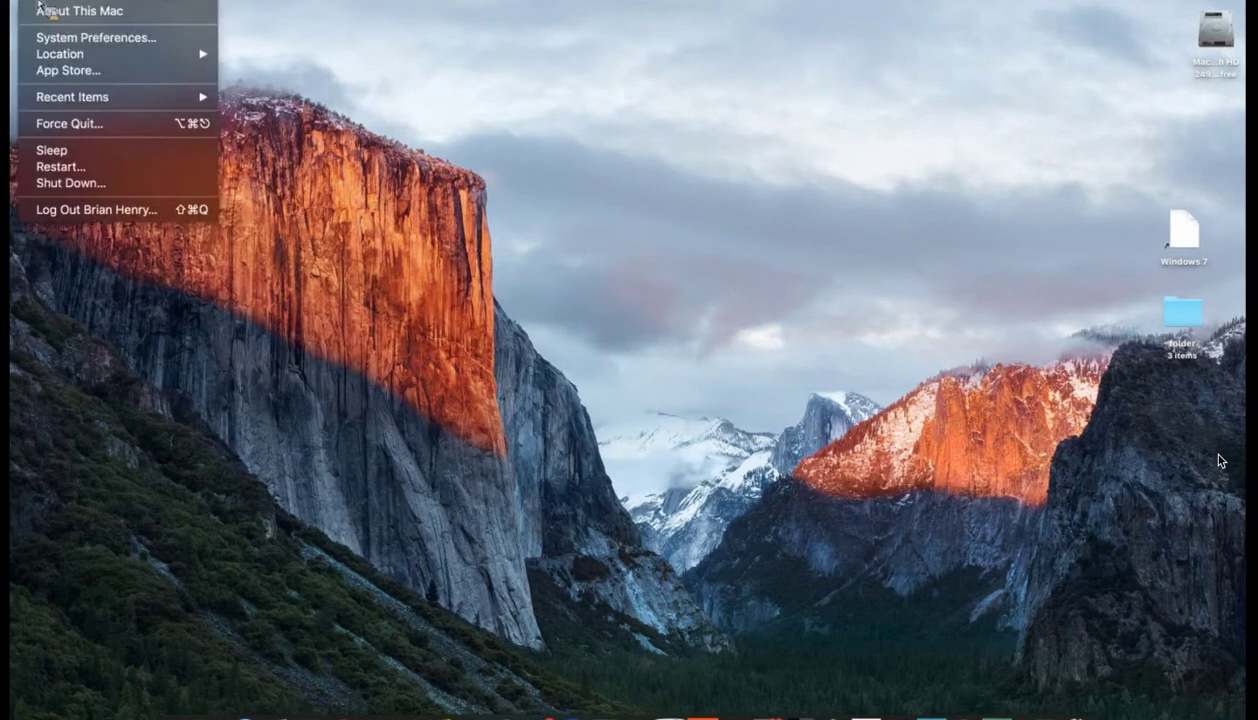
click(60, 40)
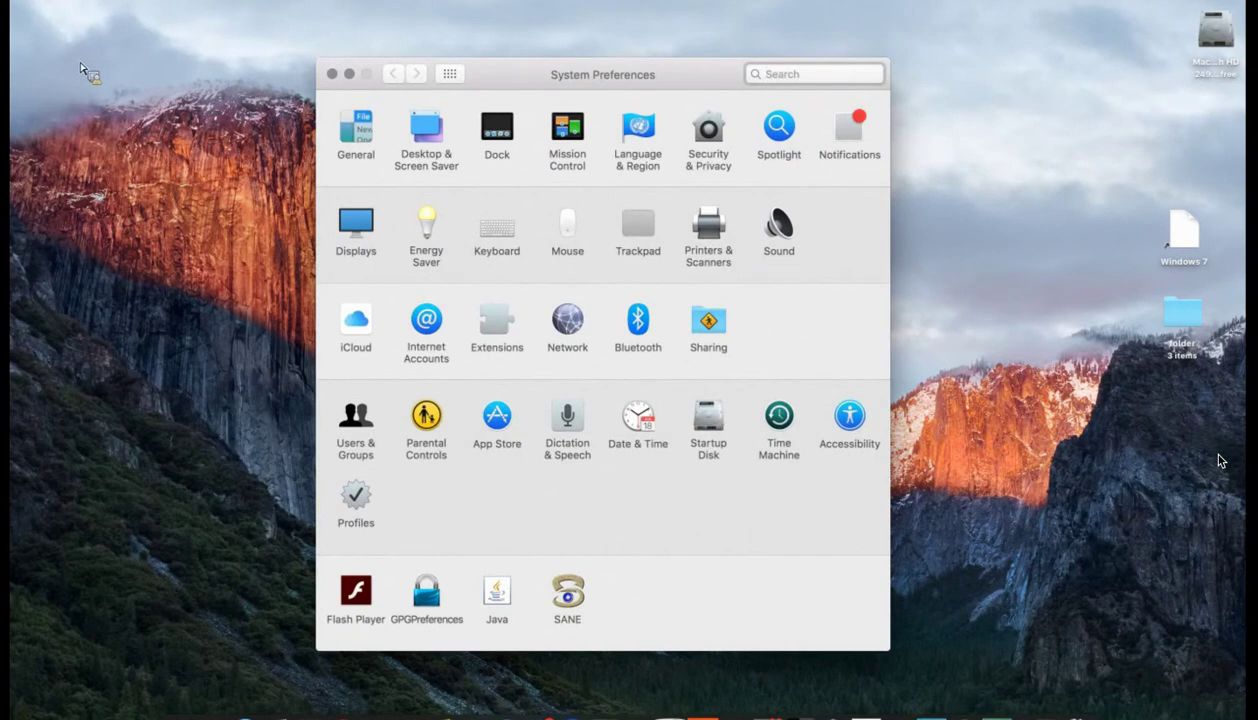
click(430, 232)
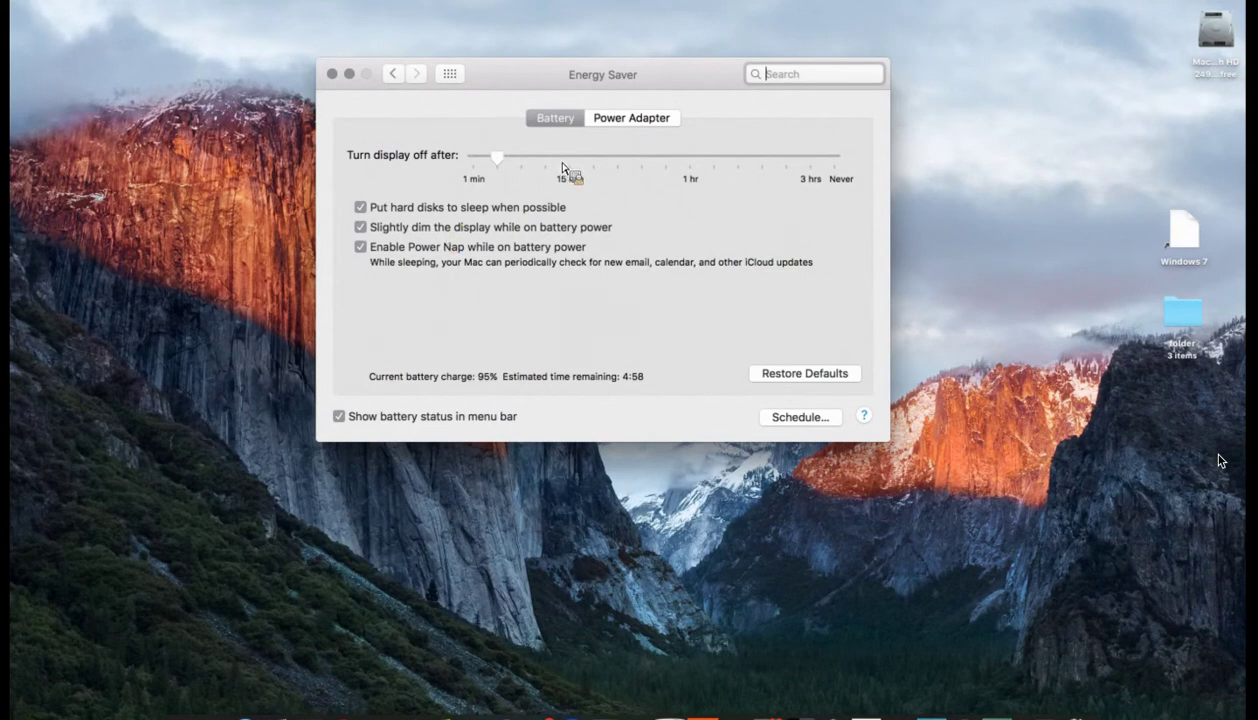
For power adapter use, set the Mac's display to turn off after about 15 minutes
click(618, 124)
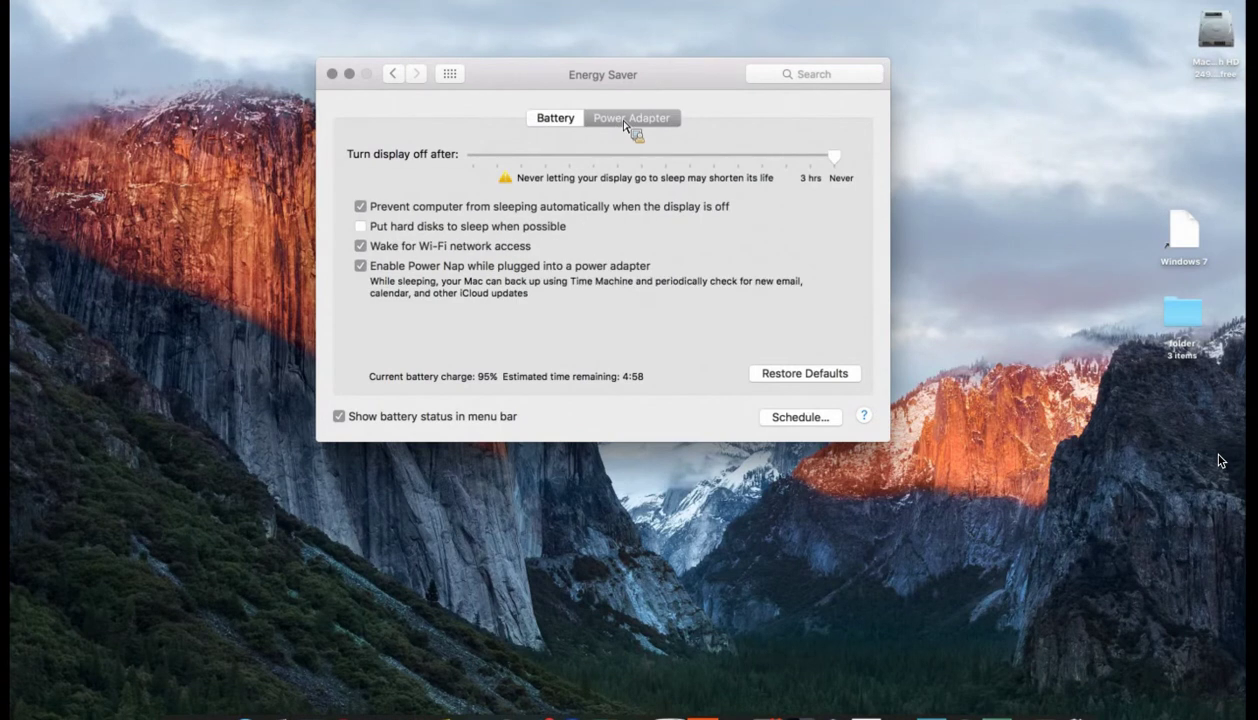
click(835, 160)
drag(841, 168, 583, 167)
click(628, 122)
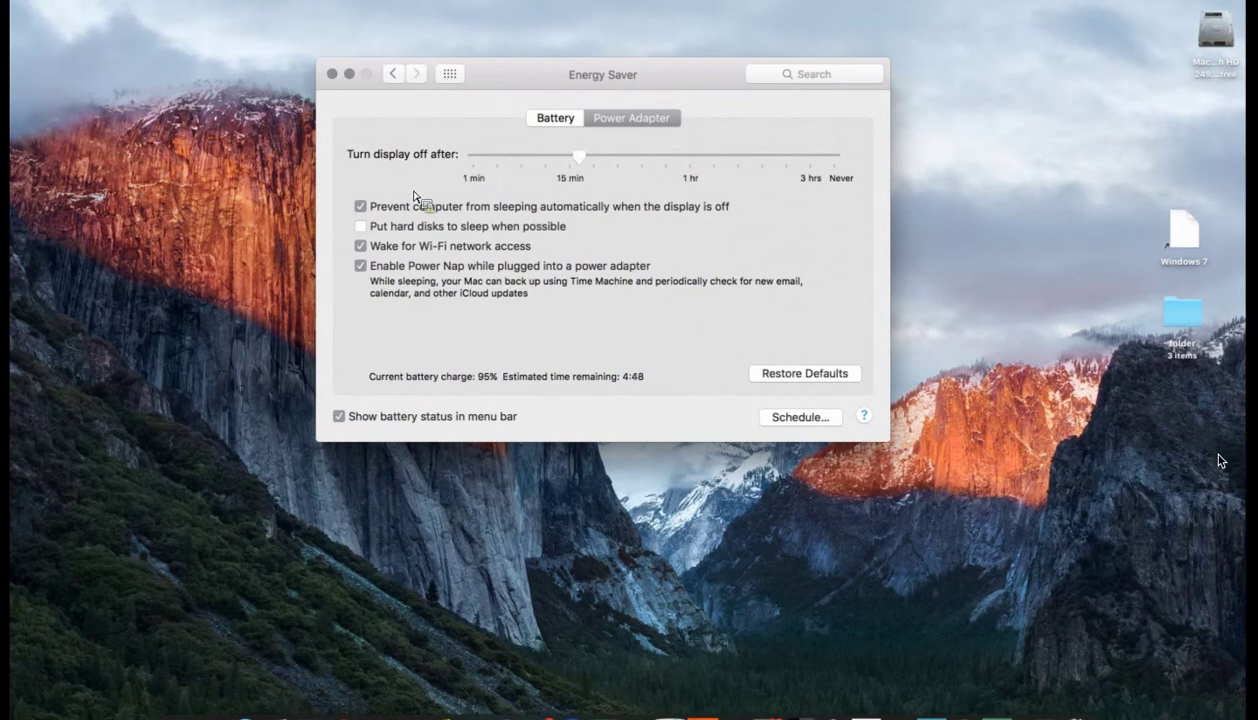
Enable putting hard disks to sleep when possible and disable preventing automatic computer sleep when the display is off
click(403, 234)
click(415, 212)
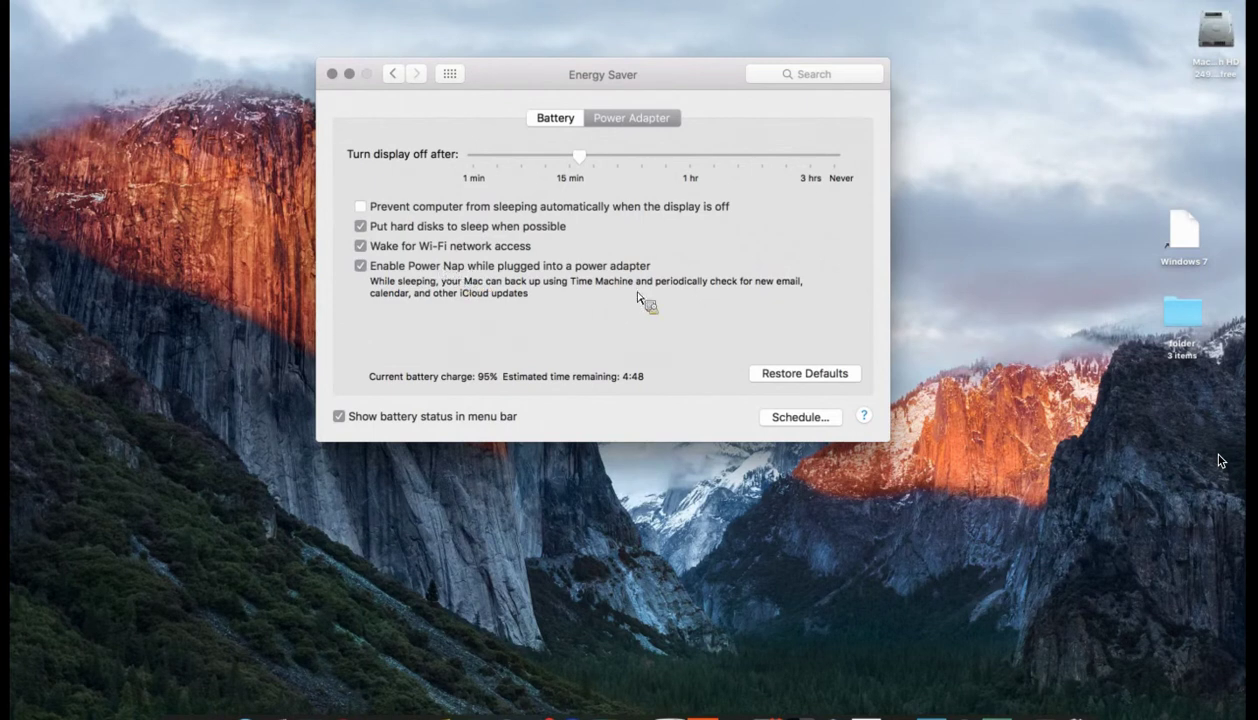
Examine the scheduled start-up, wake and sleep options in Energy Saver, and cancel without setting a schedule
click(817, 426)
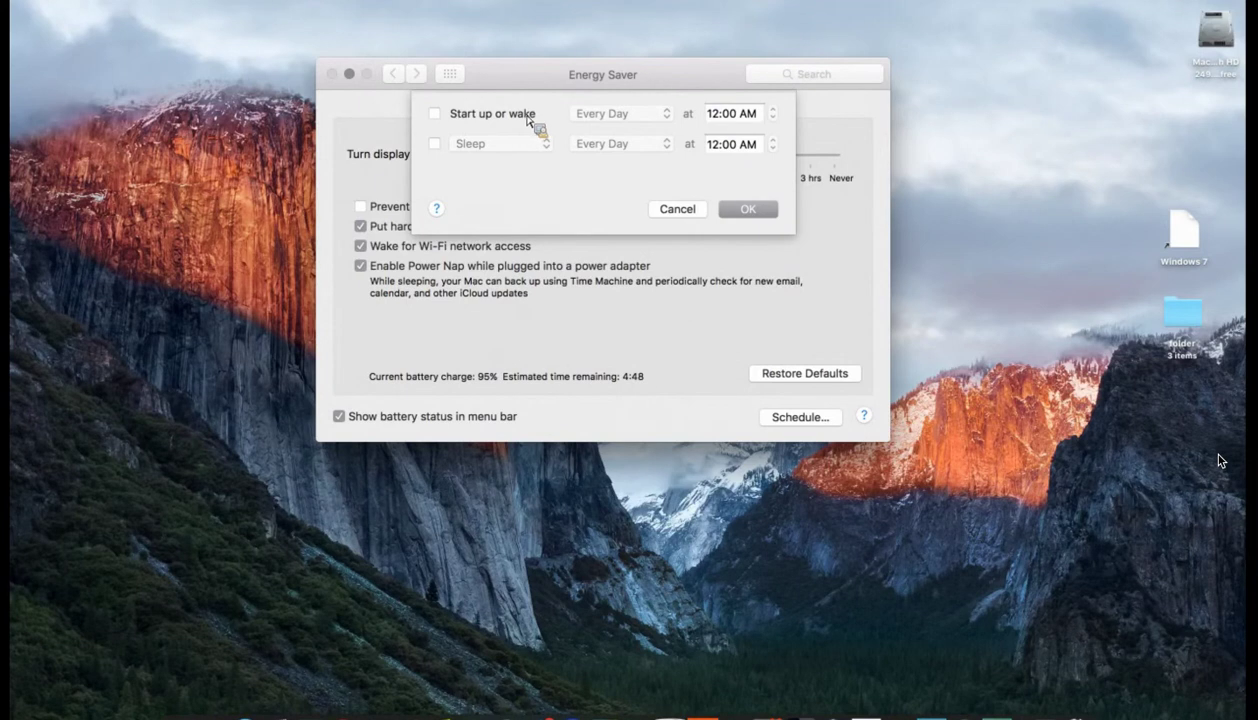
click(677, 209)
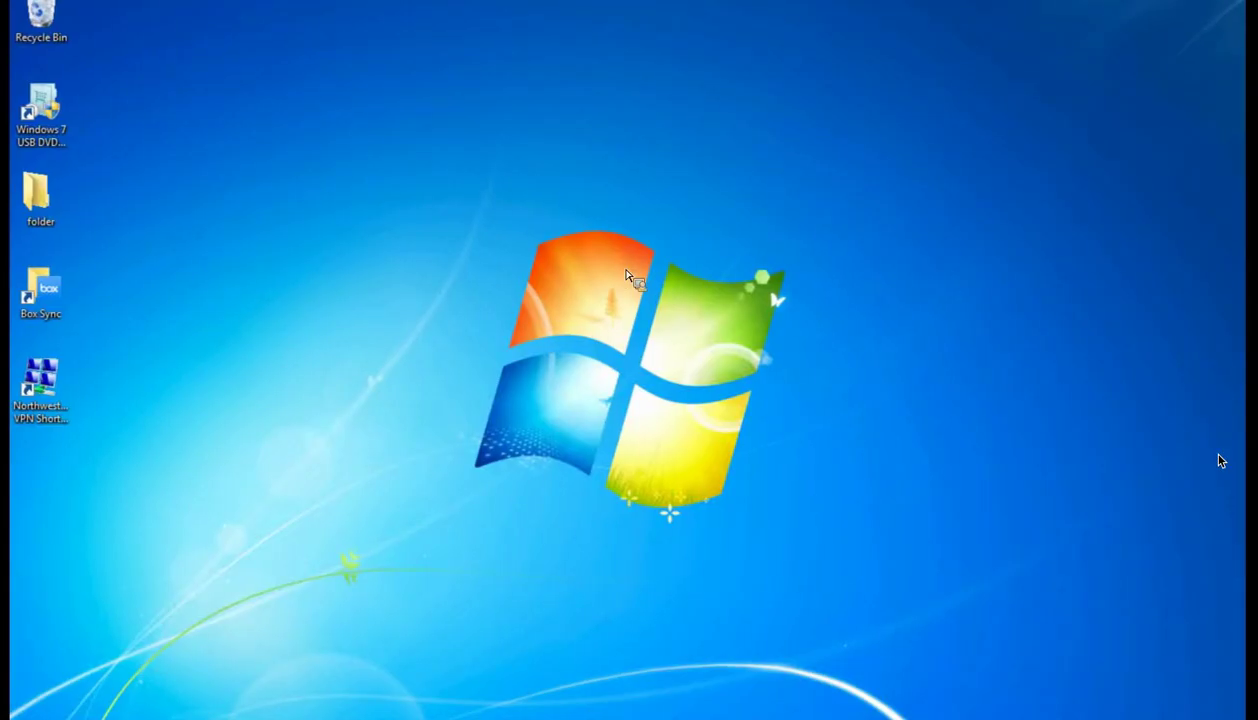
Switch from the full-screen Windows desktop to the neighbouring Mac desktop space
key(ctrl+Left)
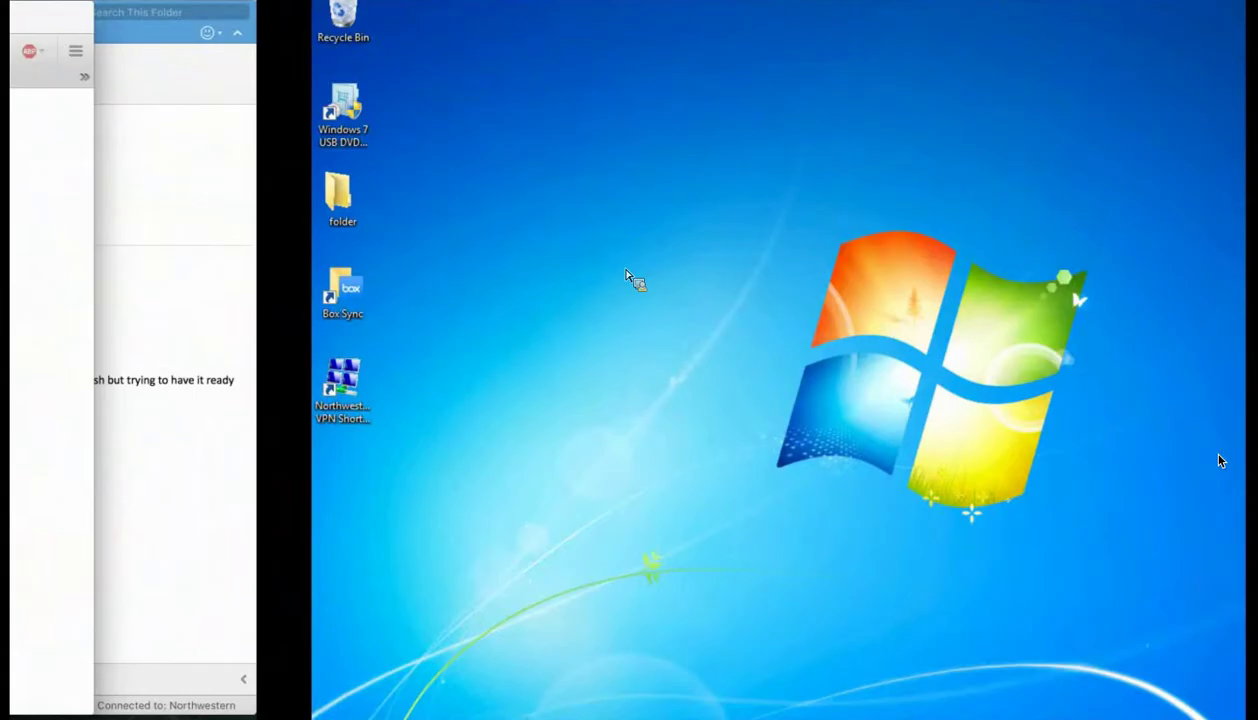